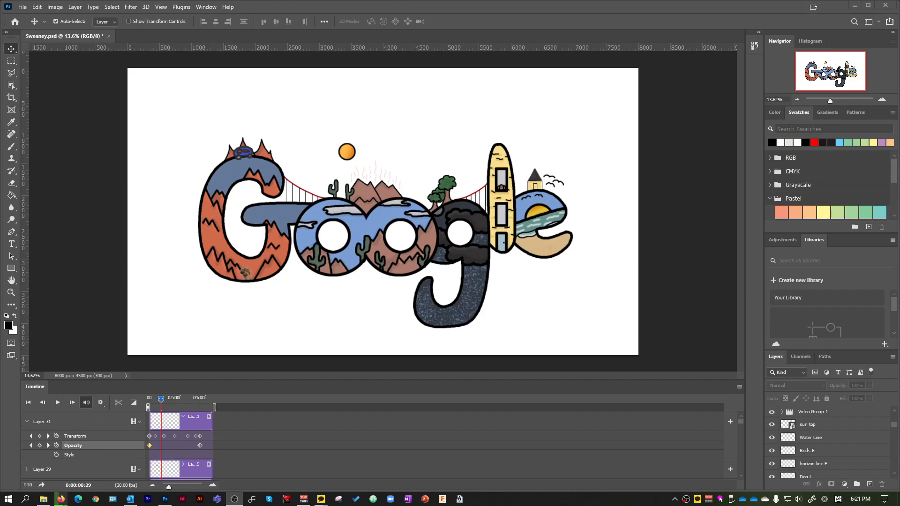
Play the timeline animation briefly.
{"action": "left_click", "coordinate": [698, 12]}
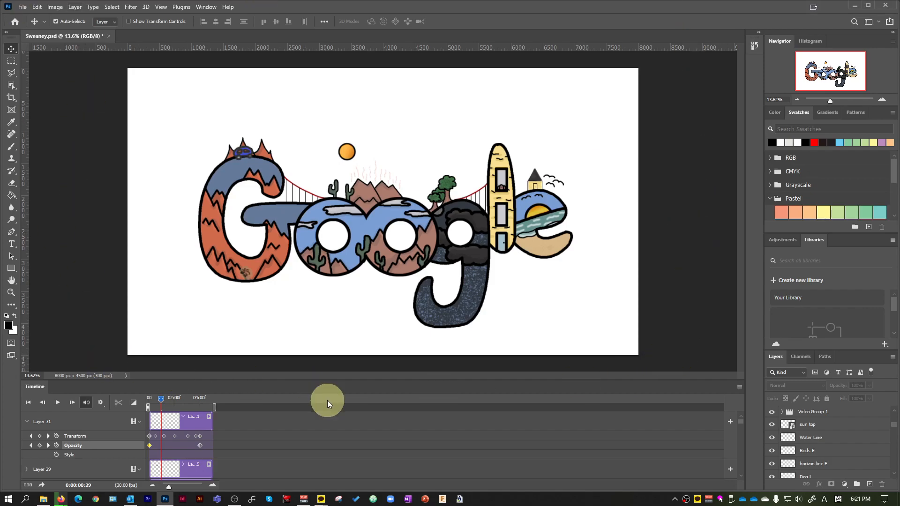
{"action": "left_click", "coordinate": [52, 405]}
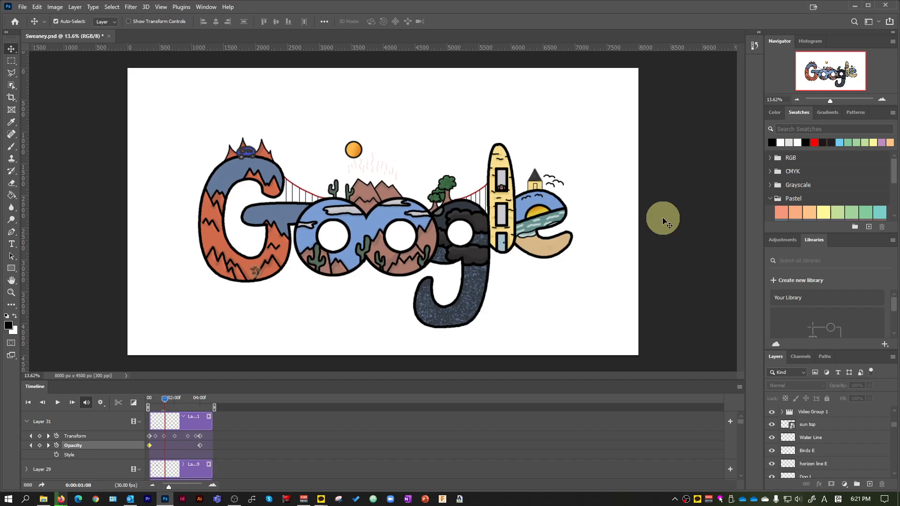
Resize the image to 1920 × 1080 pixels at a resolution of 72 pixels/inch.
{"action": "left_click", "coordinate": [55, 7]}
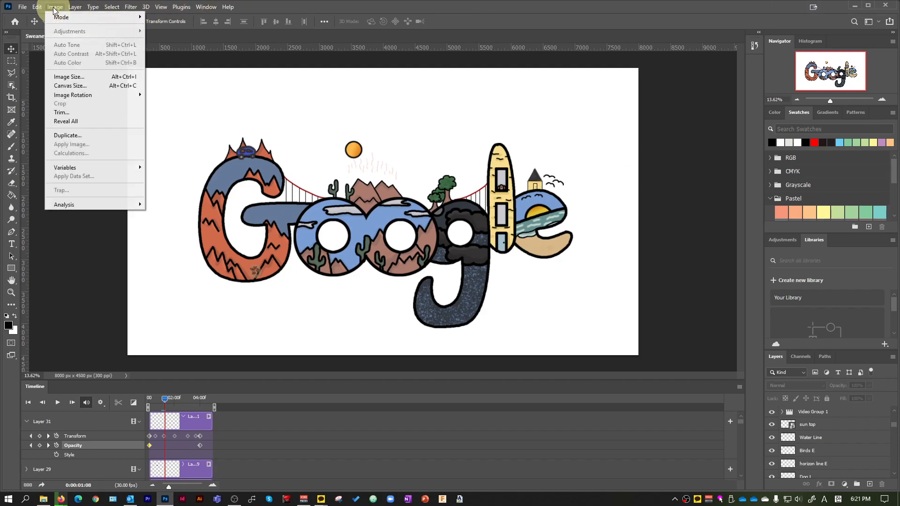
{"action": "left_click", "coordinate": [88, 77]}
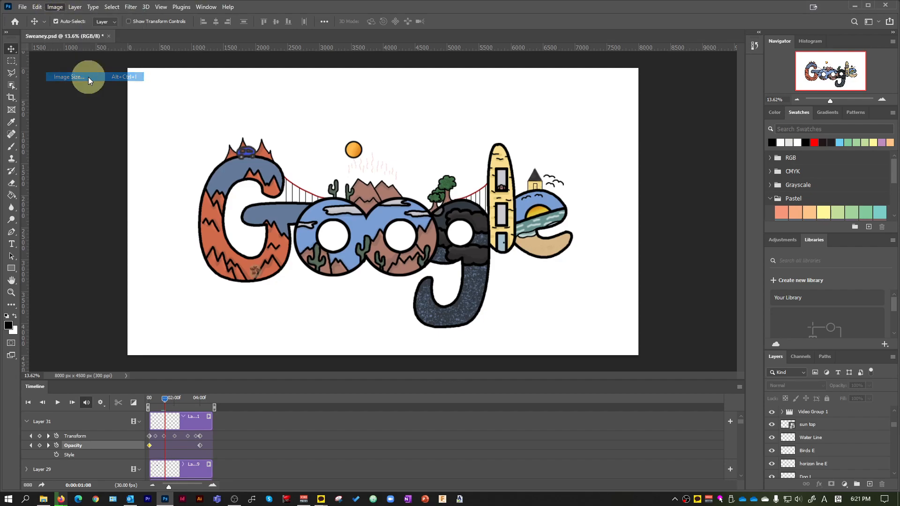
{"action": "left_click", "coordinate": [512, 155]}
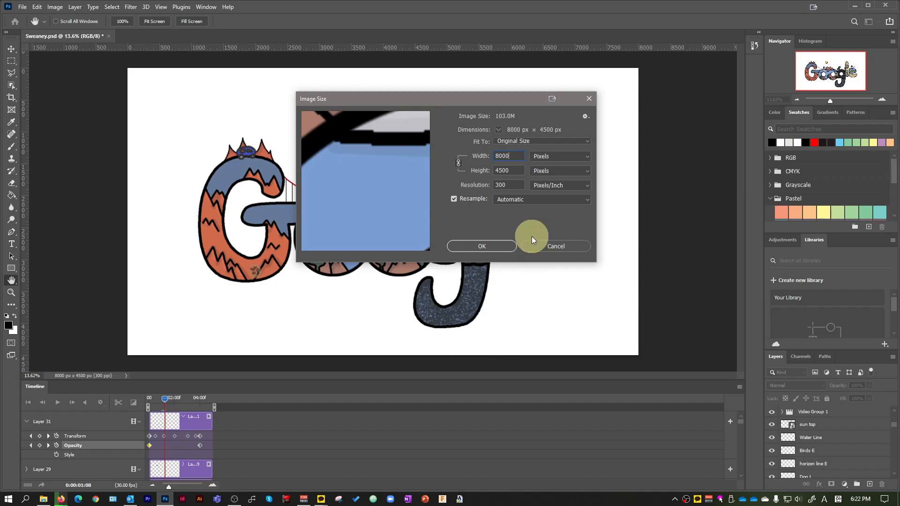
{"action": "left_click_drag", "start_coordinate": [519, 185], "coordinate": [353, 170]}
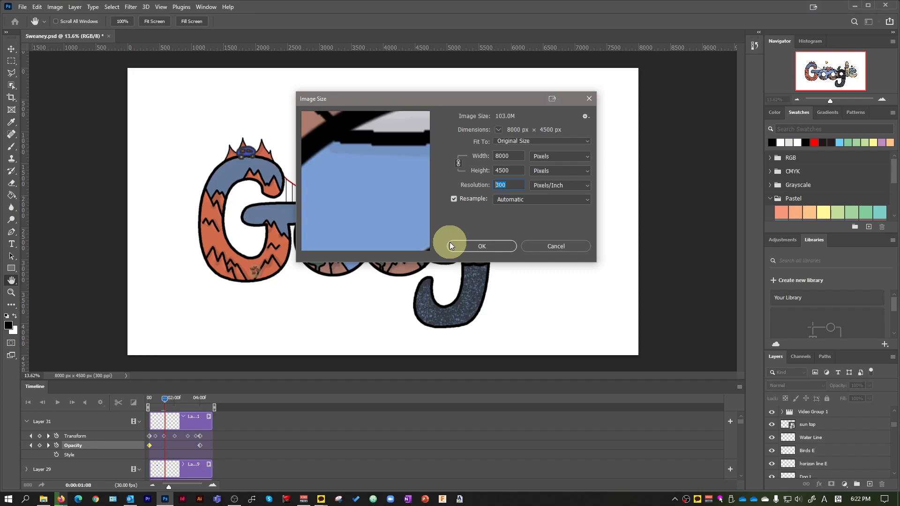
{"action": "type", "text": "72"}
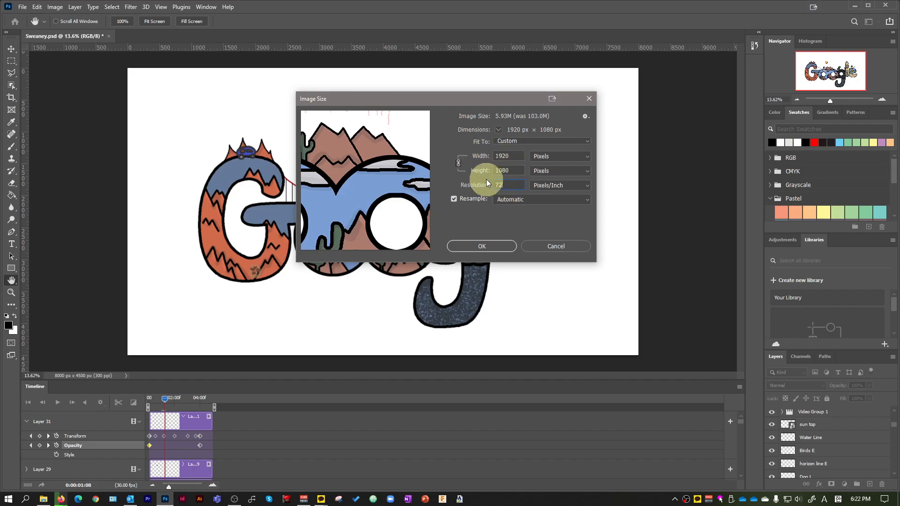
{"action": "double_click", "coordinate": [504, 183]}
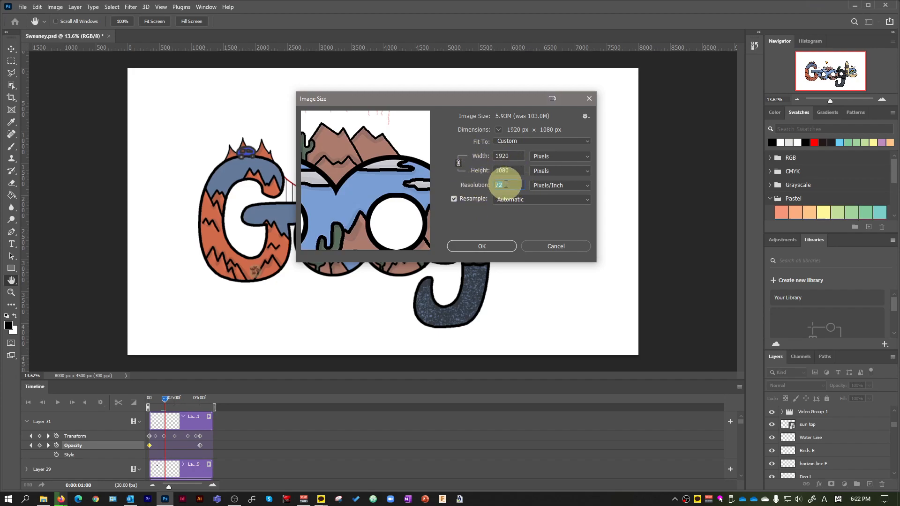
{"action": "double_click", "coordinate": [516, 157]}
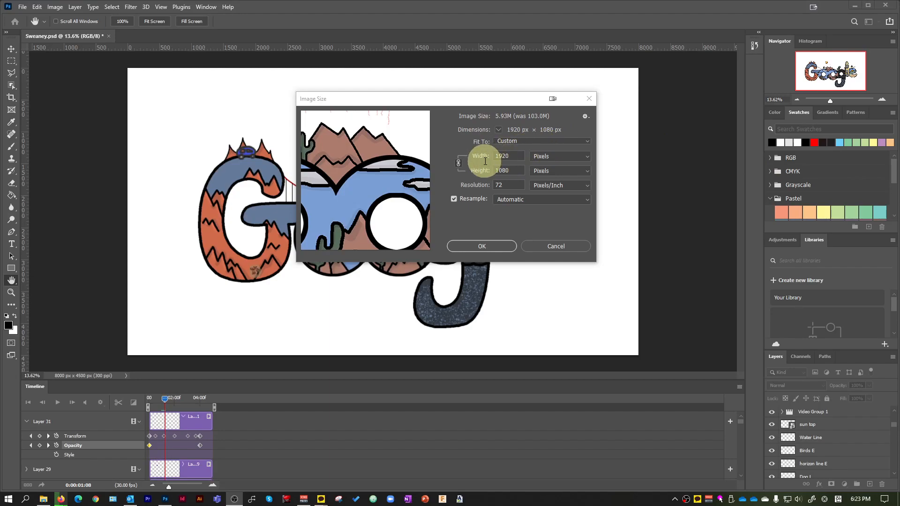
{"action": "left_click", "coordinate": [511, 158]}
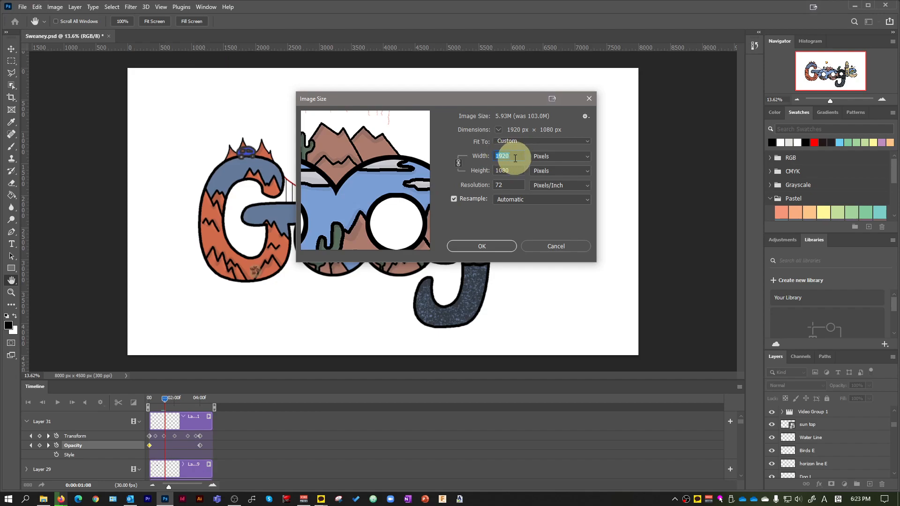
{"action": "left_click", "coordinate": [497, 246]}
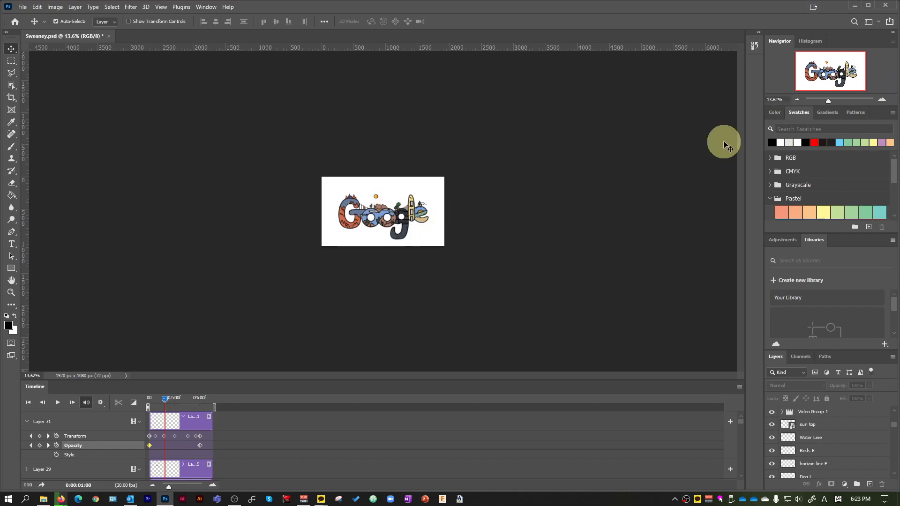
Examine the quality of the resized lettering artwork at 100% zoom.
{"action": "left_click", "coordinate": [880, 100]}
{"action": "left_click", "coordinate": [882, 100]}
{"action": "left_click", "coordinate": [882, 100]}
{"action": "left_click", "coordinate": [882, 100]}
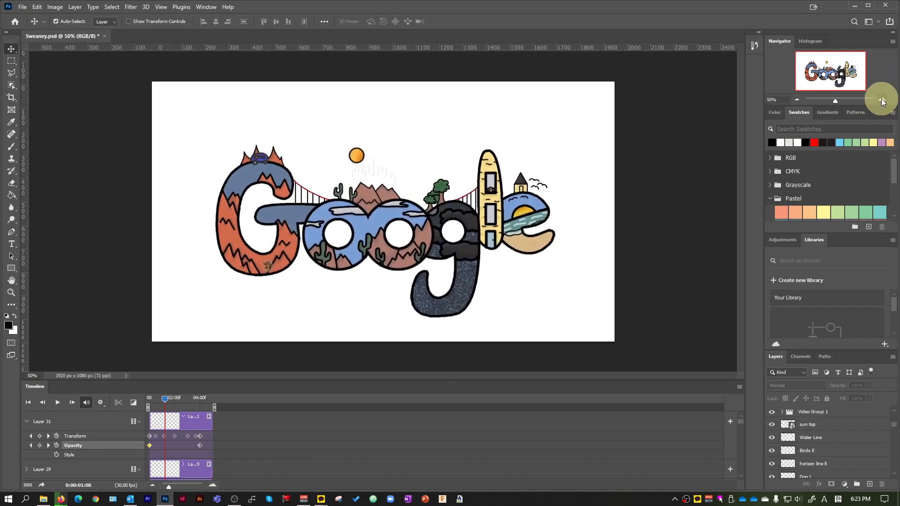
{"action": "left_click", "coordinate": [882, 100]}
{"action": "left_click", "coordinate": [882, 100]}
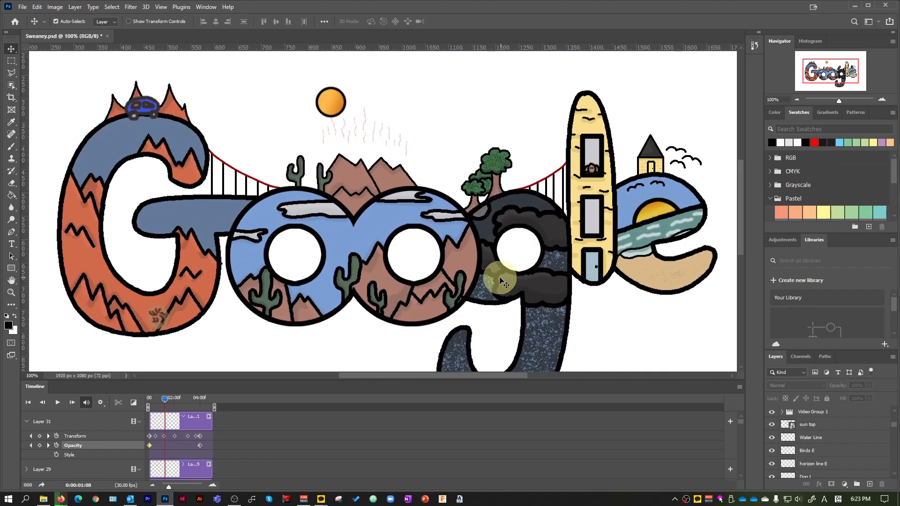
{"action": "scroll", "coordinate": [490, 209], "scroll_direction": "down", "scroll_amount": 4}
{"action": "scroll", "coordinate": [490, 221], "scroll_direction": "up", "scroll_amount": 2}
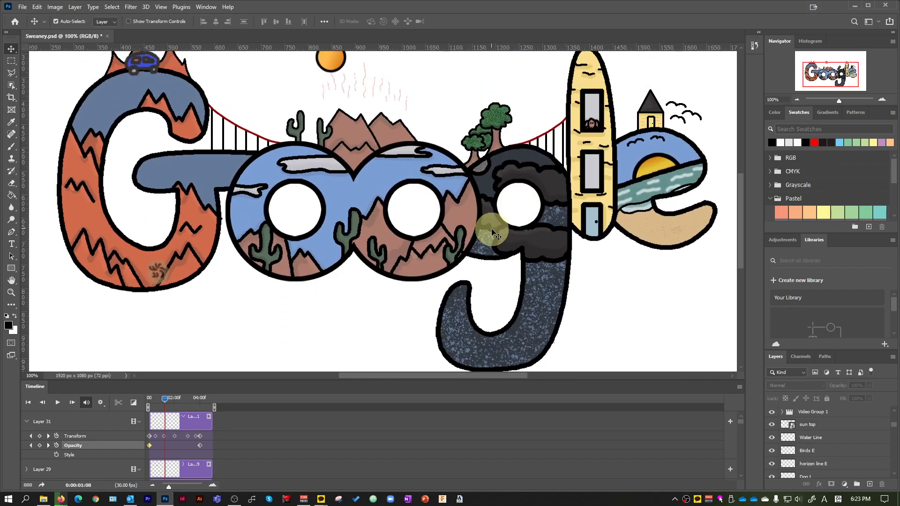
{"action": "scroll", "coordinate": [452, 258], "scroll_direction": "down", "scroll_amount": 5}
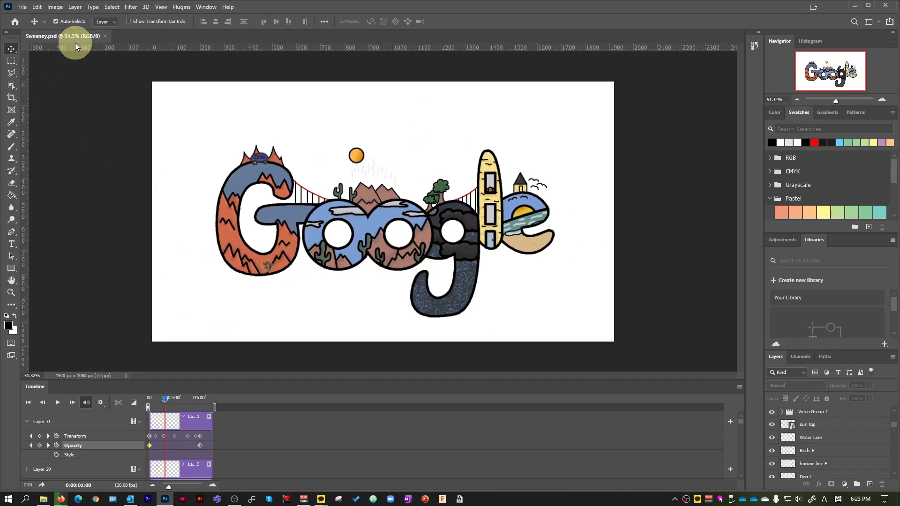
Try a Save for Web export with the format set to GIF, and cancel it.
{"action": "left_click", "coordinate": [23, 10]}
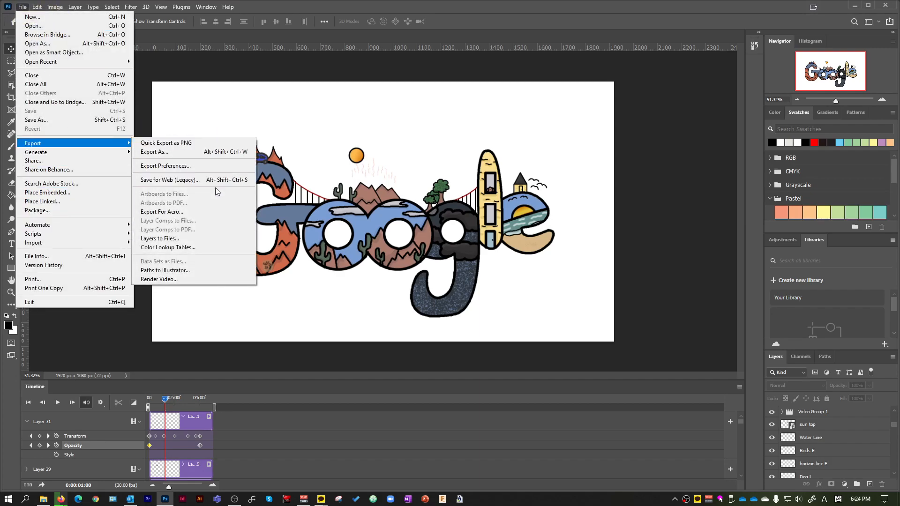
{"action": "left_click", "coordinate": [275, 256]}
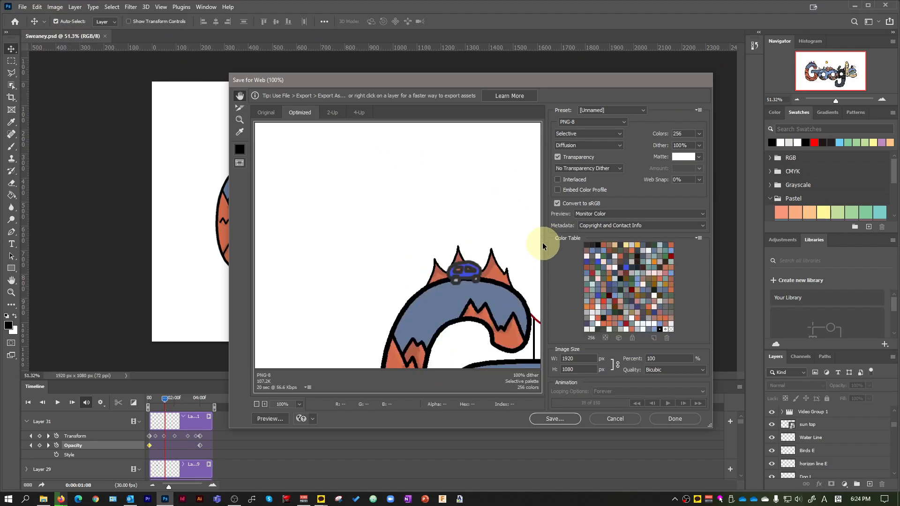
{"action": "left_click_drag", "start_coordinate": [600, 80], "coordinate": [528, 45]}
{"action": "left_click_drag", "start_coordinate": [639, 389], "coordinate": [814, 466]}
{"action": "left_click_drag", "start_coordinate": [631, 42], "coordinate": [539, 24]}
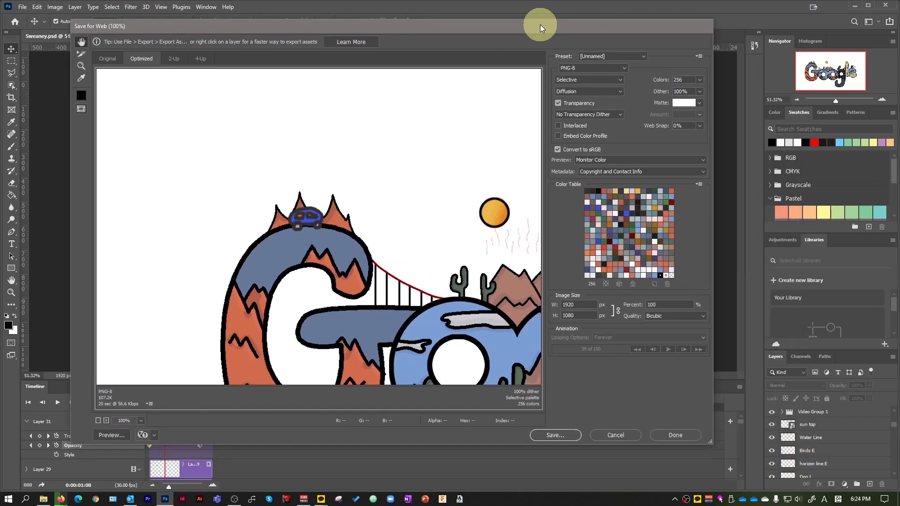
{"action": "left_click", "coordinate": [581, 69]}
{"action": "left_click", "coordinate": [578, 71]}
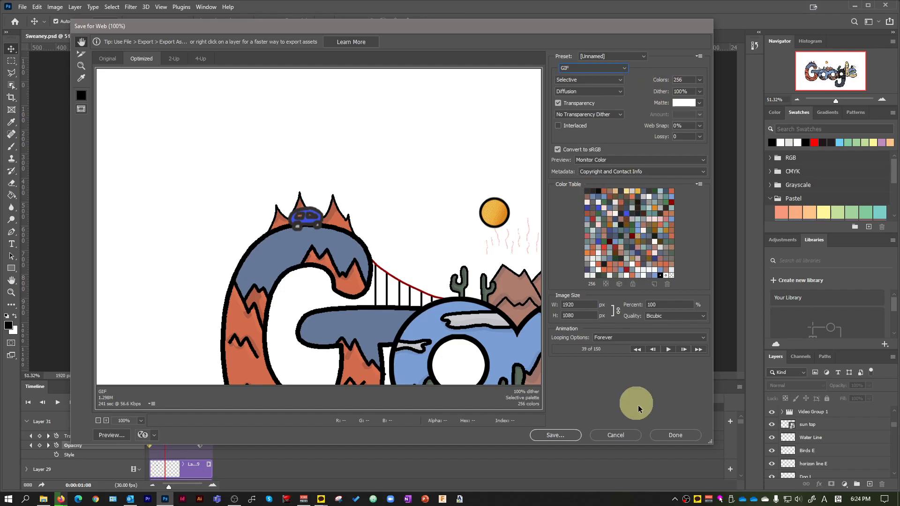
{"action": "left_click", "coordinate": [616, 434]}
Resize the image to 1280 × 720 pixels.
{"action": "key", "text": "ctrl+alt+i"}
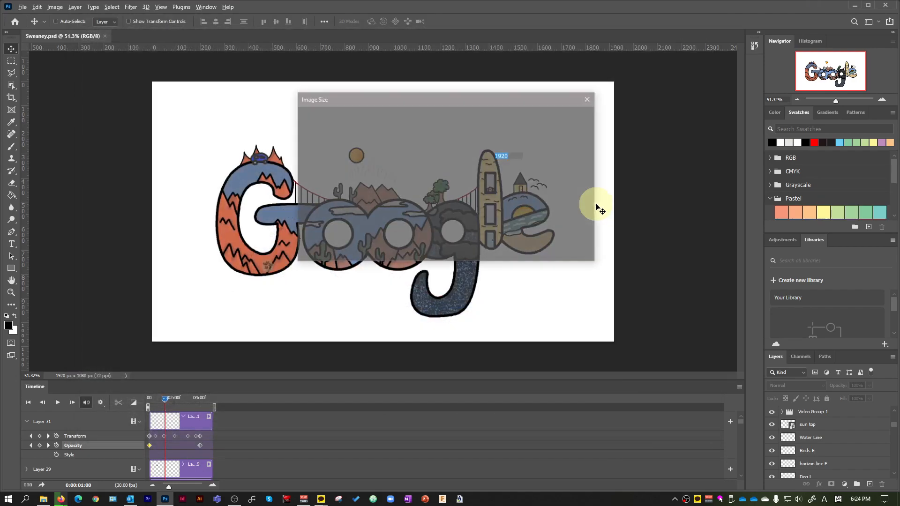
{"action": "type", "text": "128"}
{"action": "key", "text": "Tab"}
{"action": "type", "text": "720"}
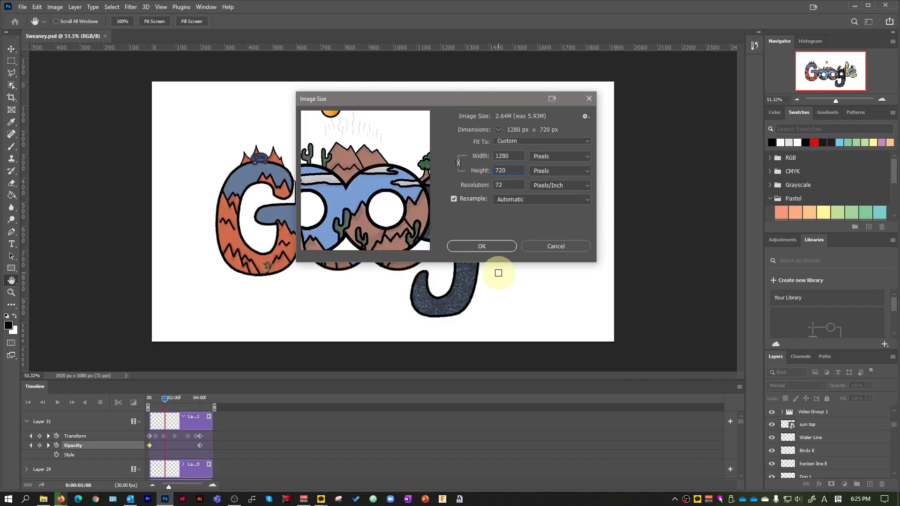
{"action": "left_click", "coordinate": [482, 246]}
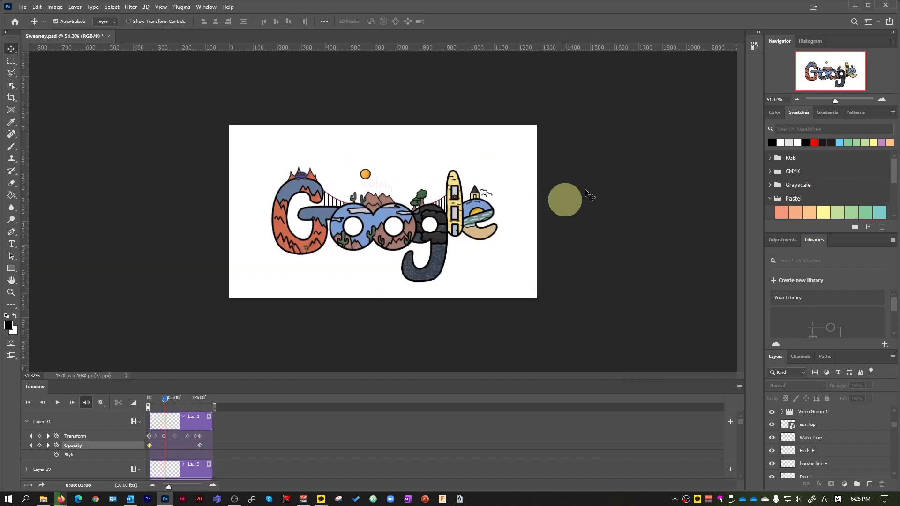
{"action": "left_click", "coordinate": [797, 99]}
{"action": "left_click", "coordinate": [797, 100]}
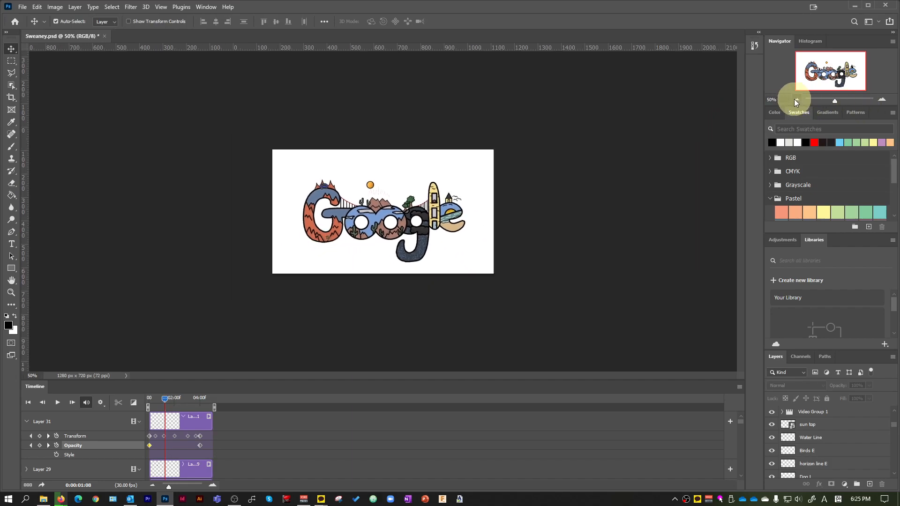
{"action": "scroll", "coordinate": [380, 233], "scroll_direction": "up", "scroll_amount": 5}
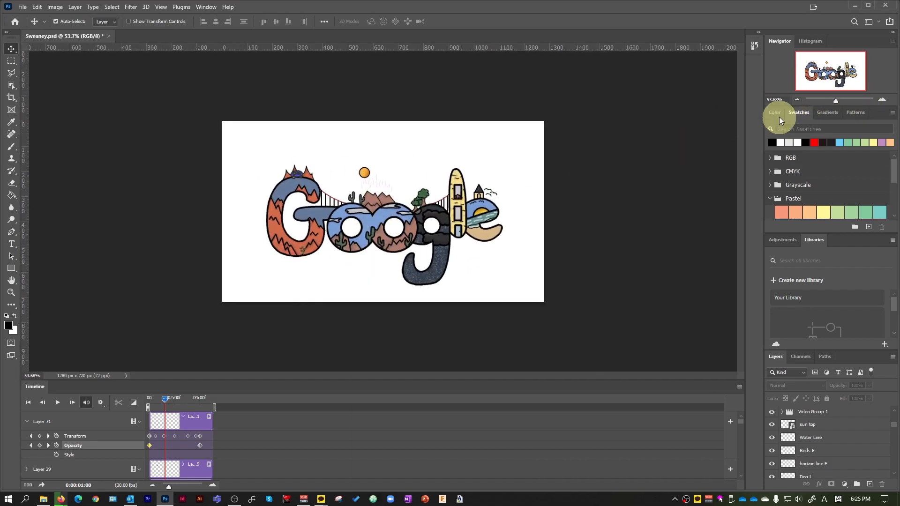
{"action": "left_click", "coordinate": [882, 100]}
{"action": "left_click", "coordinate": [882, 101]}
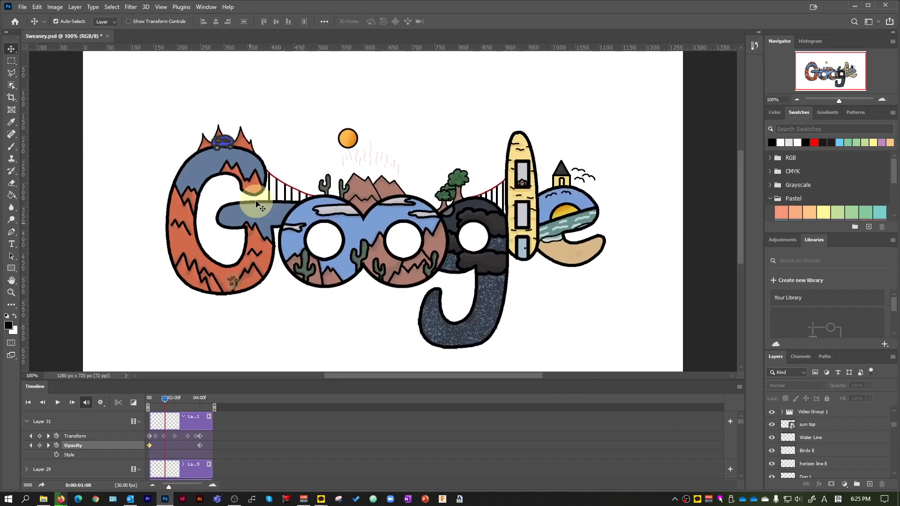
{"action": "scroll", "coordinate": [539, 286], "scroll_direction": "down", "scroll_amount": 3}
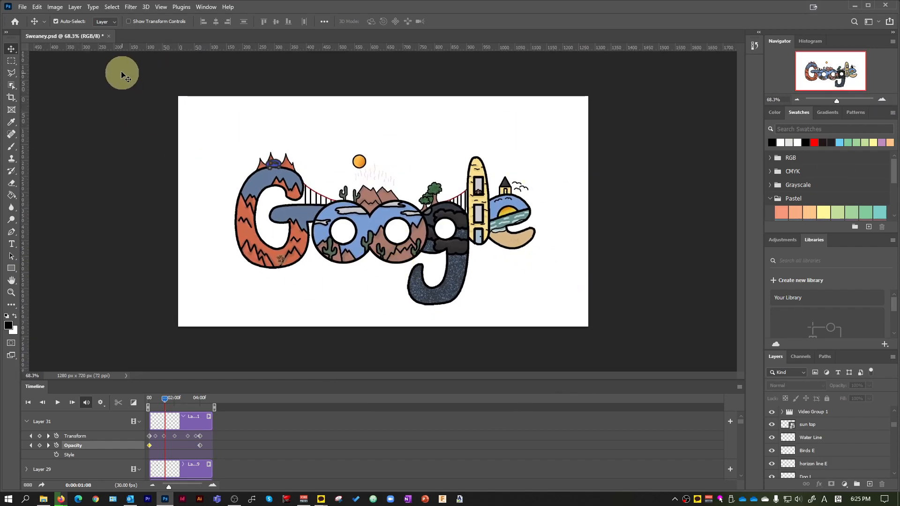
Open the Save for Web export, cancel it, and undo the last image resize.
{"action": "left_click", "coordinate": [22, 7]}
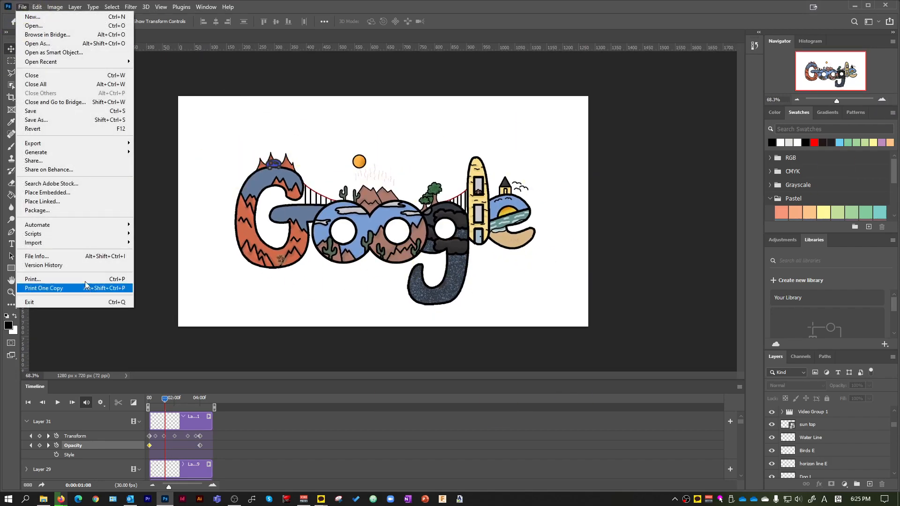
{"action": "mouse_move", "coordinate": [82, 147]}
{"action": "left_click", "coordinate": [170, 180]}
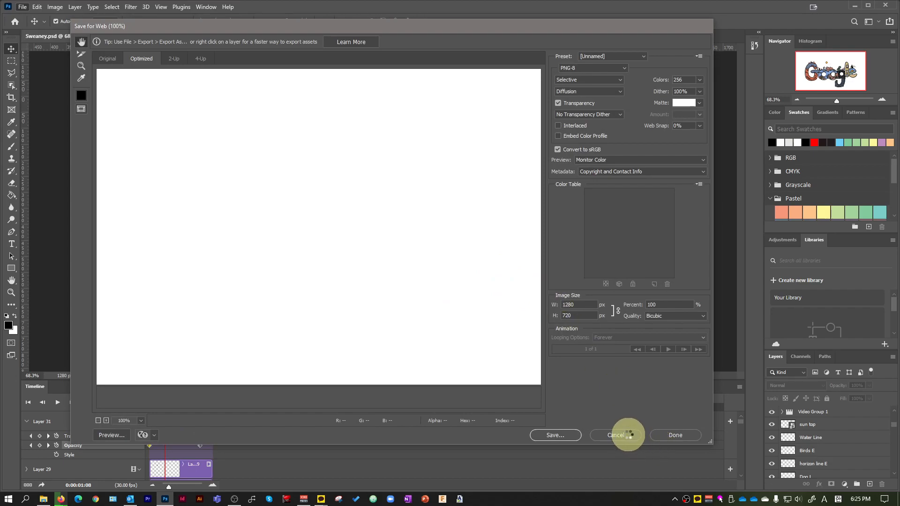
{"action": "left_click", "coordinate": [627, 434]}
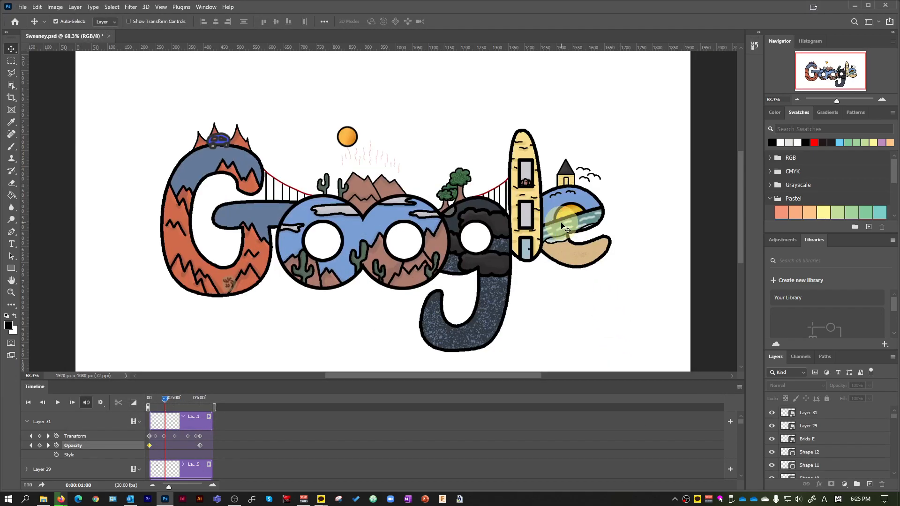
{"action": "scroll", "coordinate": [565, 227], "scroll_direction": "down", "scroll_amount": 3}
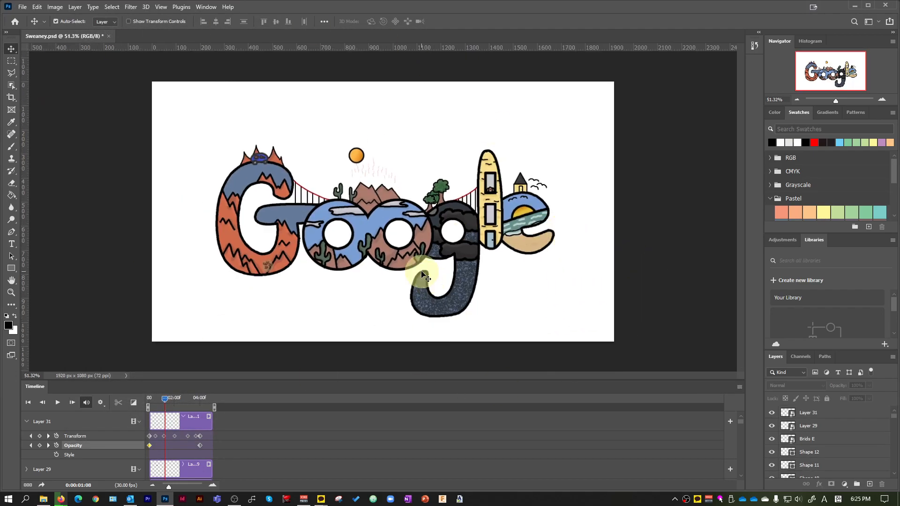
Check the document's width and height in the Image Size settings.
{"action": "key", "text": "ctrl+alt+i"}
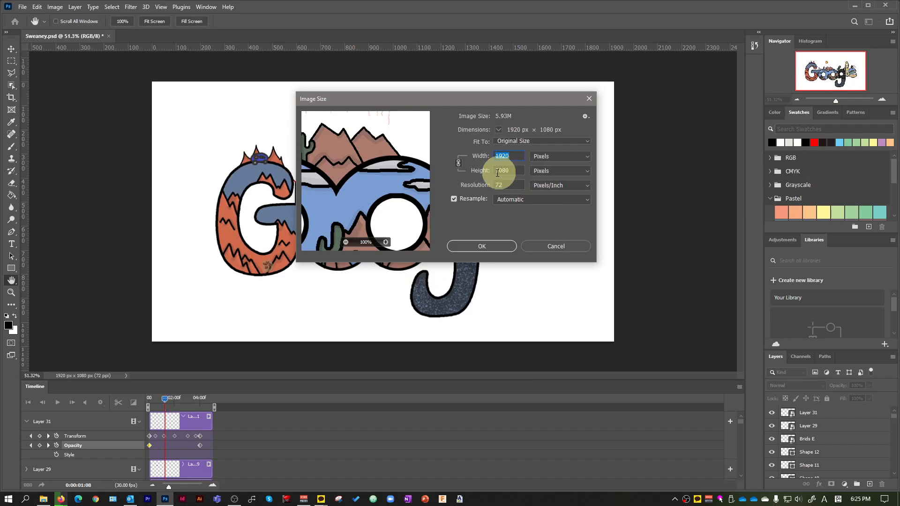
{"action": "left_click", "coordinate": [470, 170]}
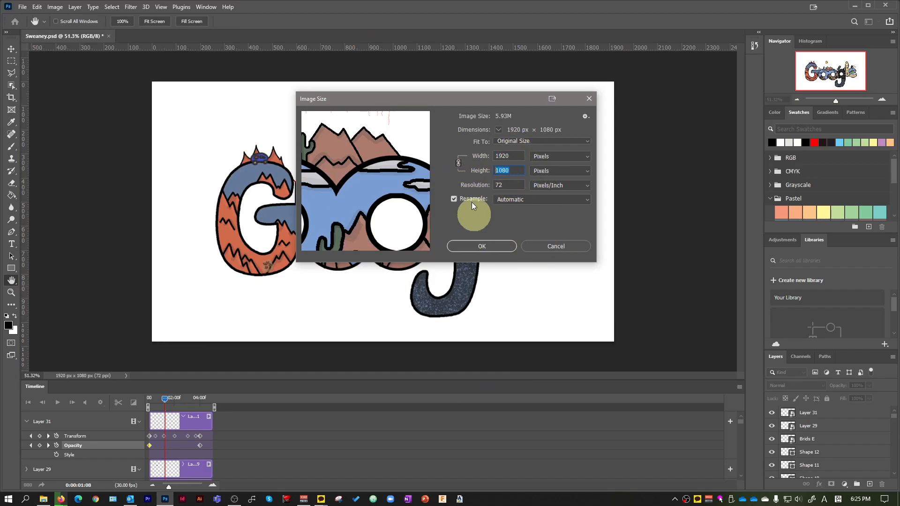
{"action": "left_click", "coordinate": [559, 246]}
Open the Save for Web (Legacy) export and set the file format to GIF.
{"action": "left_click", "coordinate": [22, 7]}
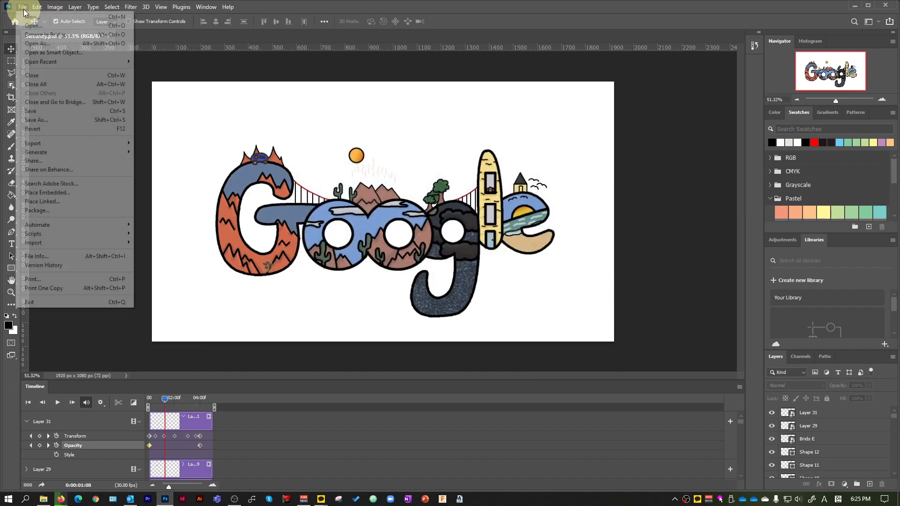
{"action": "left_click", "coordinate": [389, 4]}
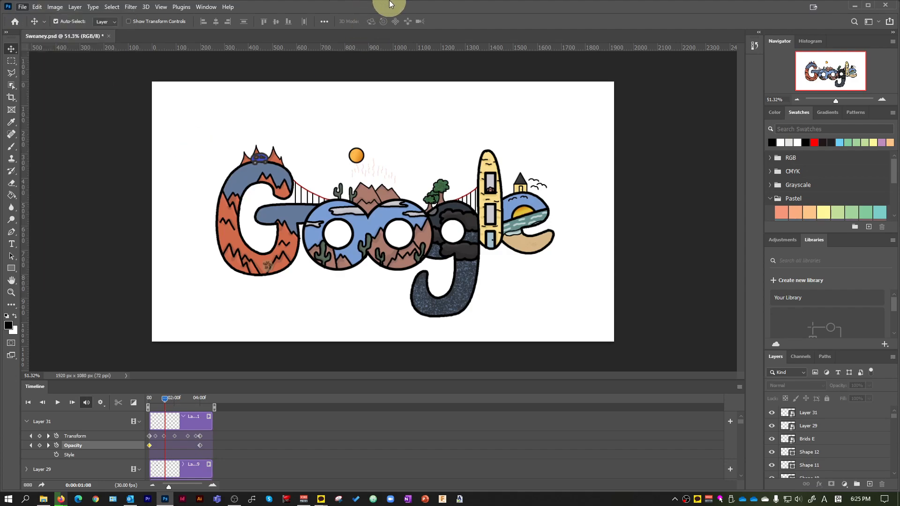
{"action": "left_click", "coordinate": [22, 6]}
{"action": "mouse_move", "coordinate": [66, 143]}
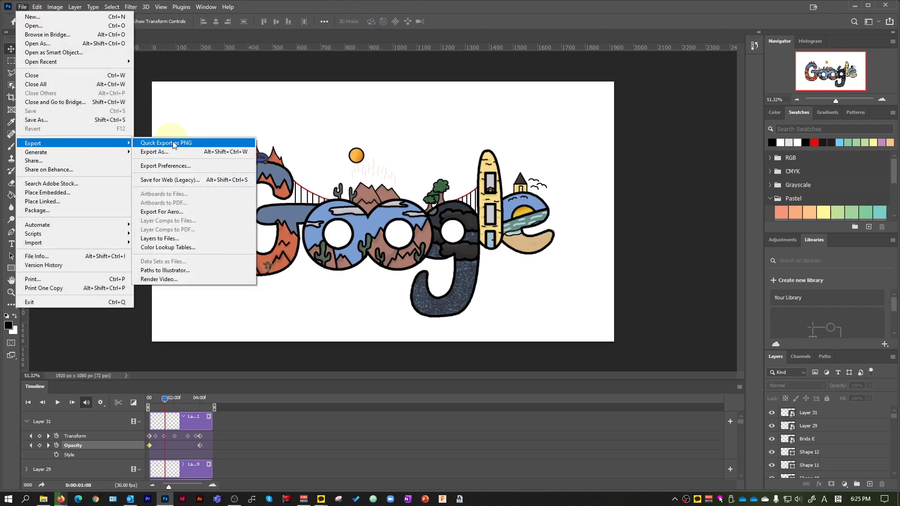
{"action": "left_click", "coordinate": [197, 180]}
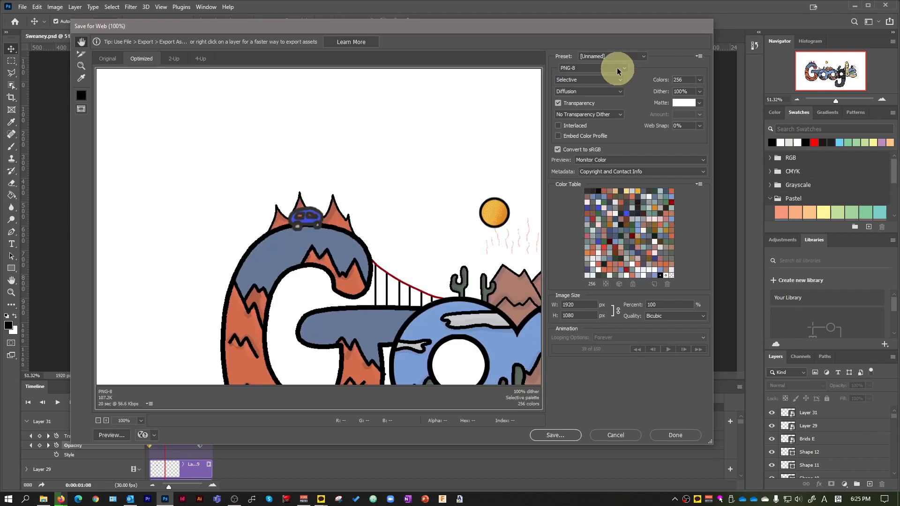
{"action": "left_click", "coordinate": [618, 68]}
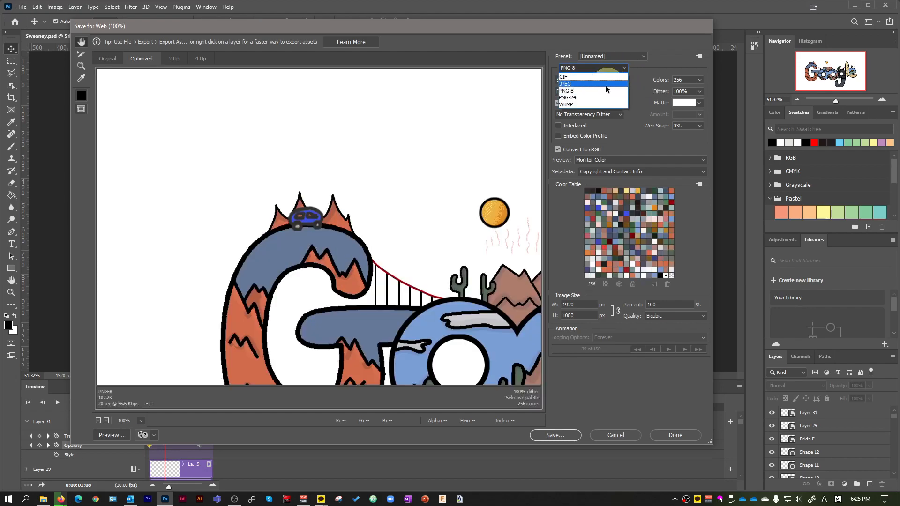
{"action": "left_click", "coordinate": [569, 76]}
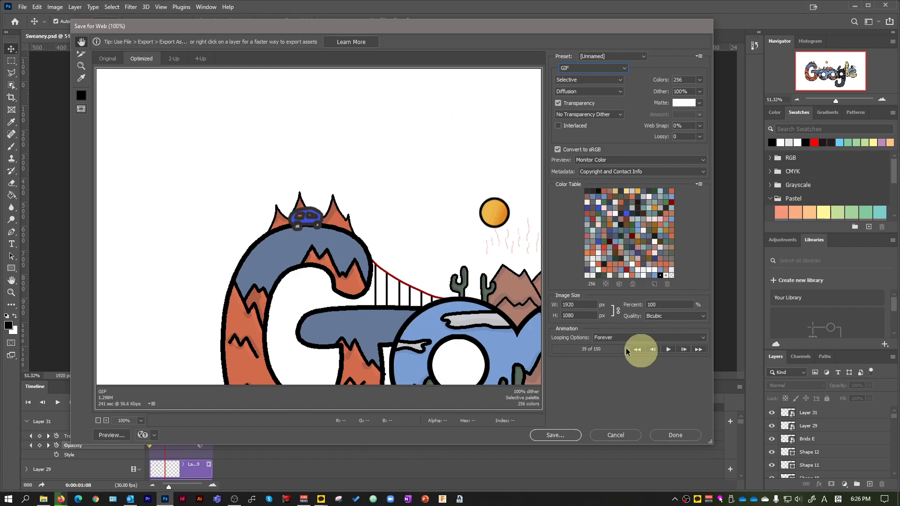
Preview the whole doodle in the export preview, playing and stopping its animation.
{"action": "left_click_drag", "start_coordinate": [365, 274], "coordinate": [318, 236]}
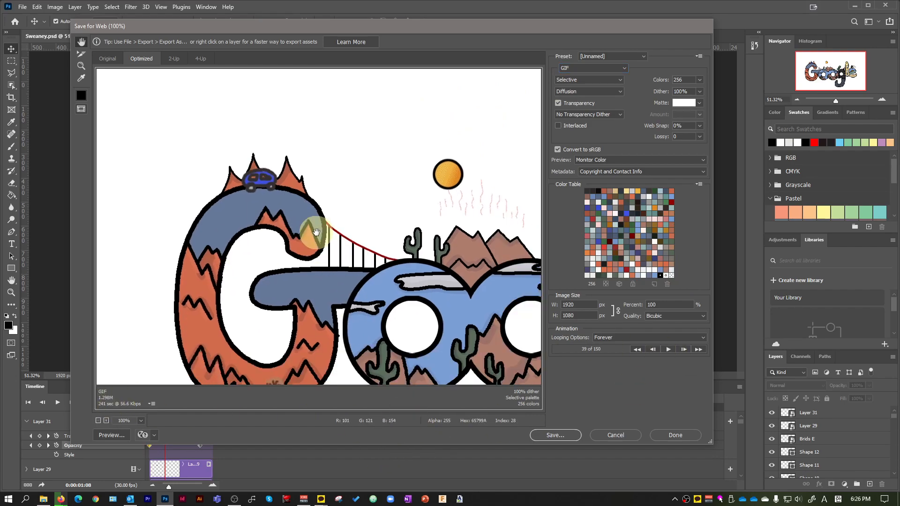
{"action": "scroll", "coordinate": [340, 253], "scroll_direction": "down", "scroll_amount": 4}
{"action": "scroll", "coordinate": [340, 253], "scroll_direction": "up", "scroll_amount": 2}
{"action": "scroll", "coordinate": [340, 253], "scroll_direction": "down", "scroll_amount": 1}
{"action": "left_click", "coordinate": [670, 350]}
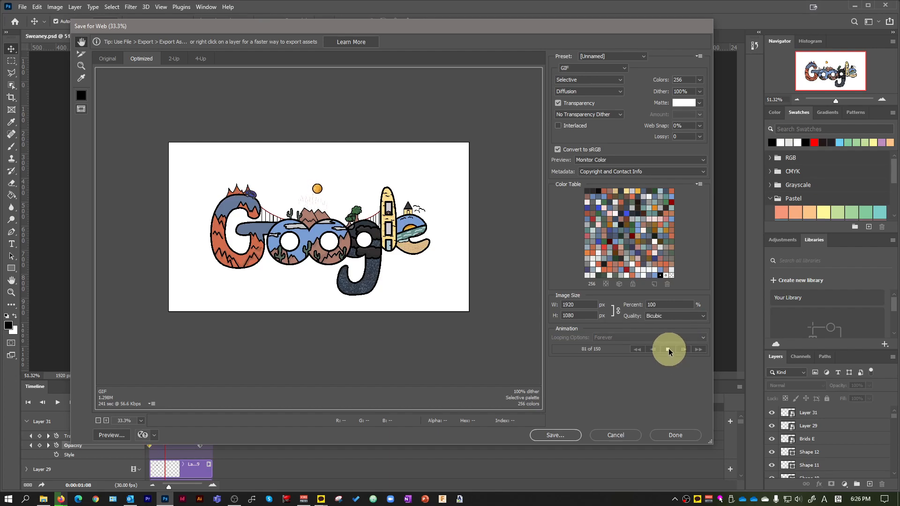
{"action": "left_click", "coordinate": [668, 349]}
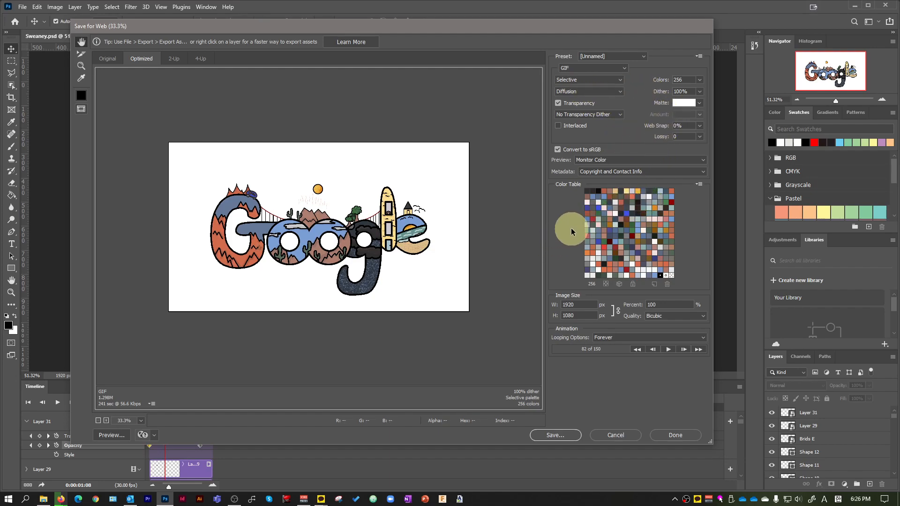
Set the exported image size to 1280 × 720 px, retaining the original proportions.
{"action": "left_click", "coordinate": [577, 305]}
{"action": "left_click", "coordinate": [580, 315]}
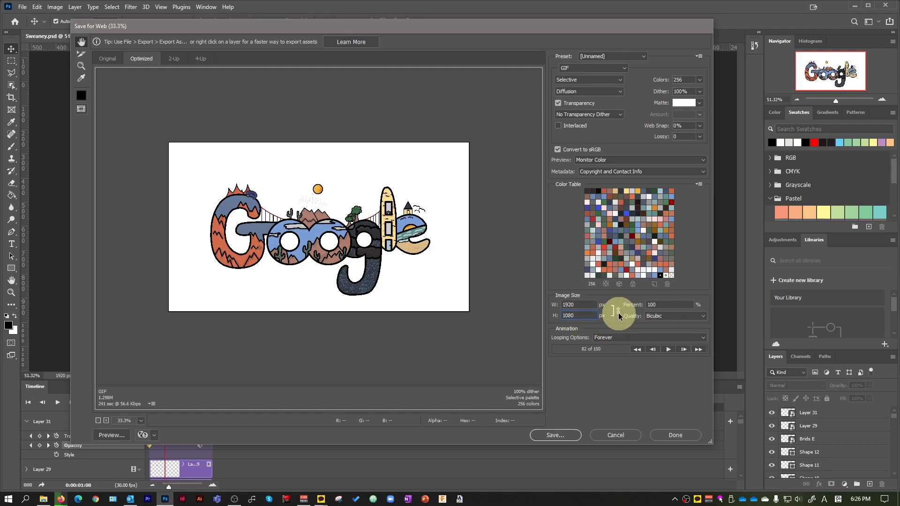
{"action": "left_click", "coordinate": [618, 313]}
{"action": "left_click", "coordinate": [618, 314]}
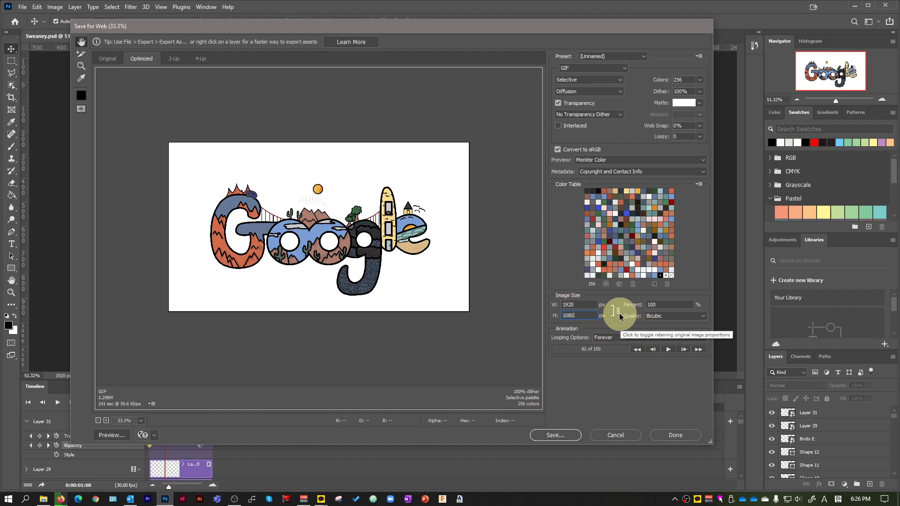
{"action": "left_click_drag", "start_coordinate": [581, 316], "coordinate": [528, 308]}
{"action": "type", "text": "720"}
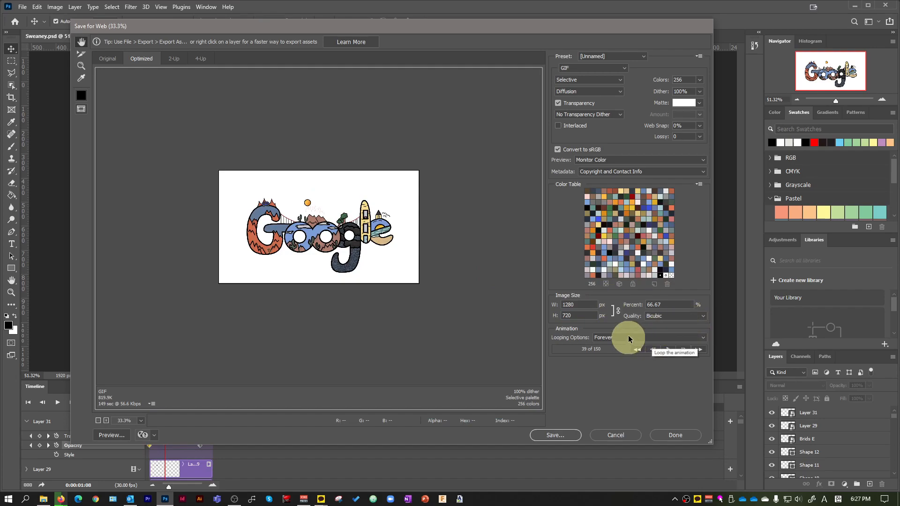
{"action": "left_click", "coordinate": [664, 316]}
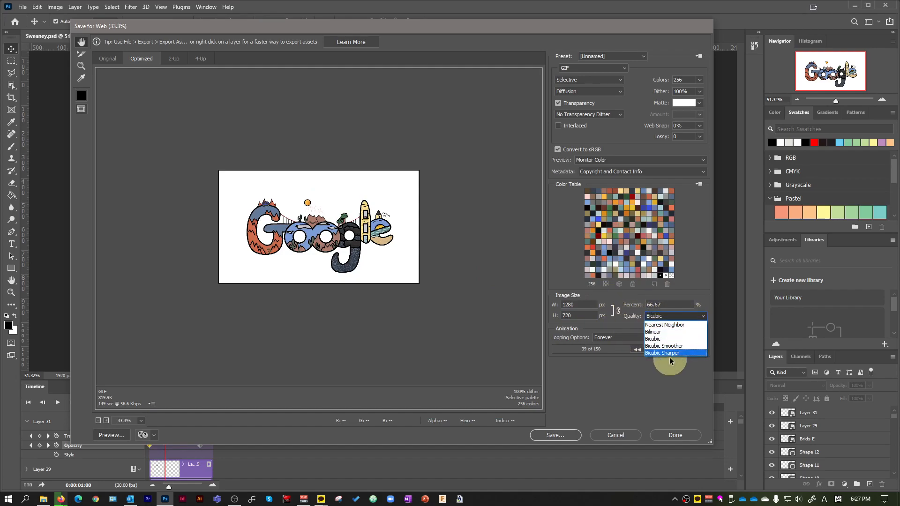
{"action": "left_click", "coordinate": [579, 398]}
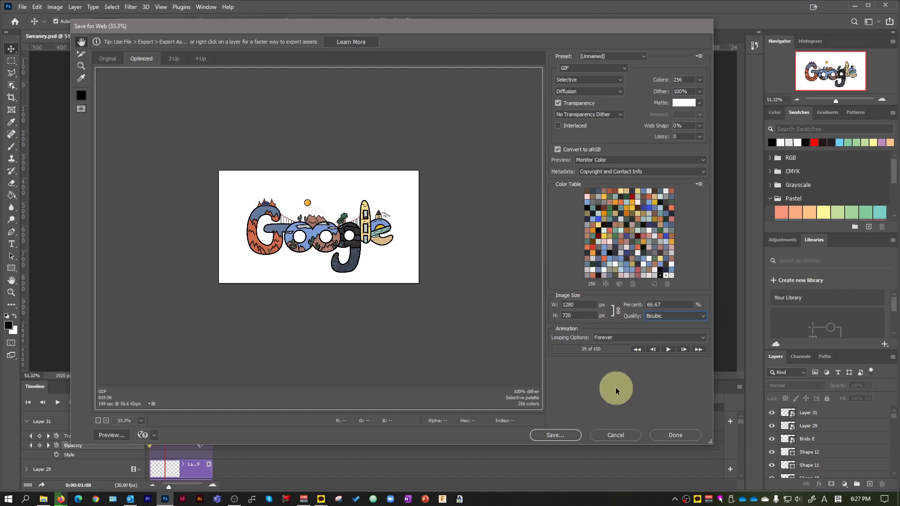
Save the optimized GIF to the Desktop under the suggested file name with the Images Only format.
{"action": "left_click", "coordinate": [554, 436]}
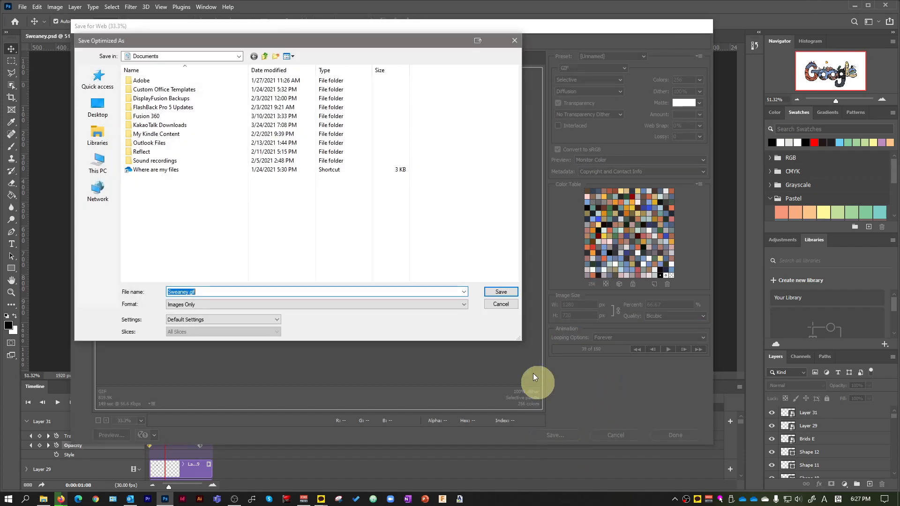
{"action": "left_click", "coordinate": [98, 107]}
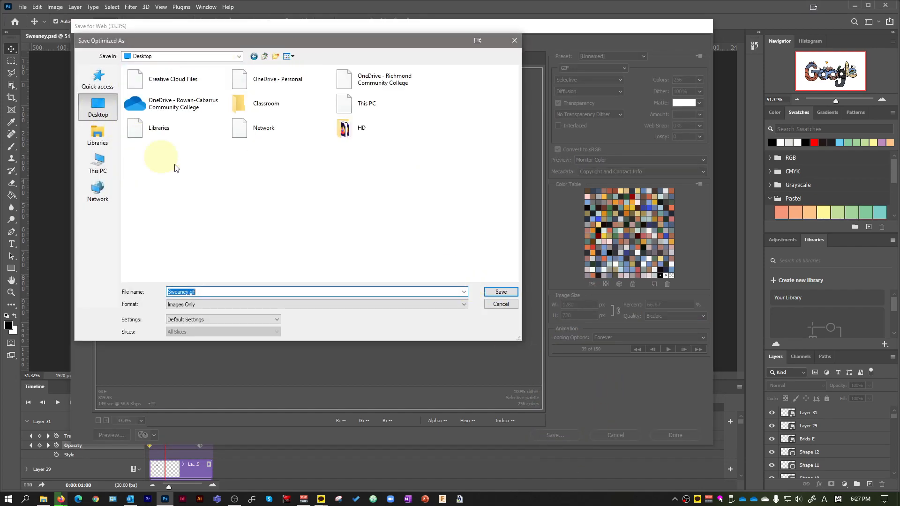
{"action": "left_click", "coordinate": [499, 293]}
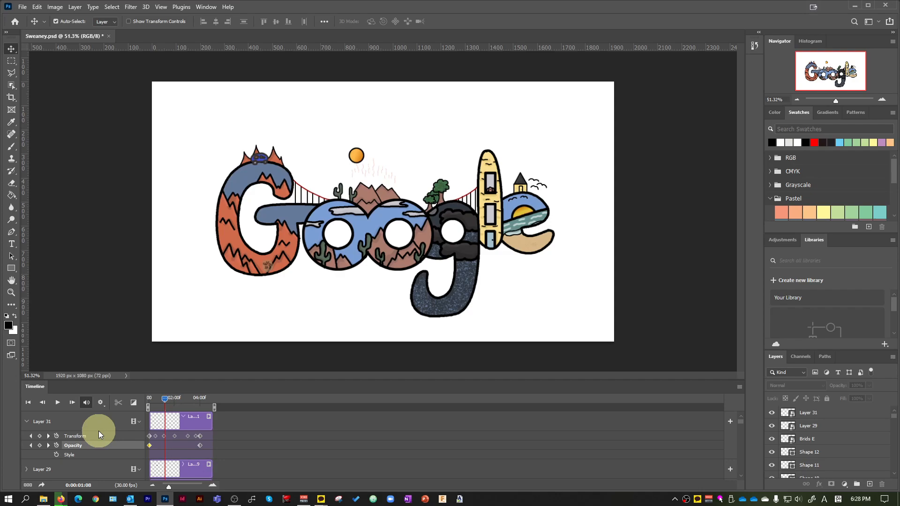
Switch to File Explorer, open the exported GIF from the Desktop to check its animation, and close the viewer.
{"action": "left_click", "coordinate": [43, 499]}
{"action": "scroll", "coordinate": [20, 181], "scroll_direction": "up", "scroll_amount": 5}
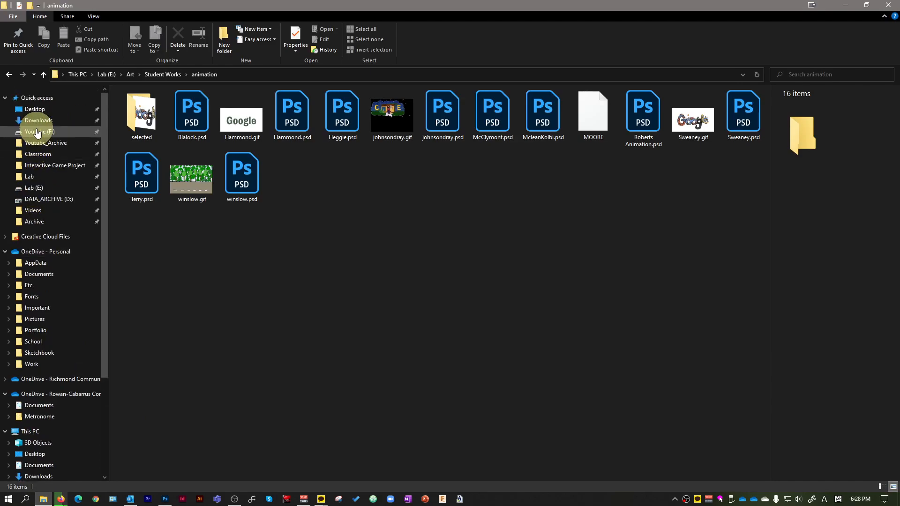
{"action": "left_click", "coordinate": [36, 109]}
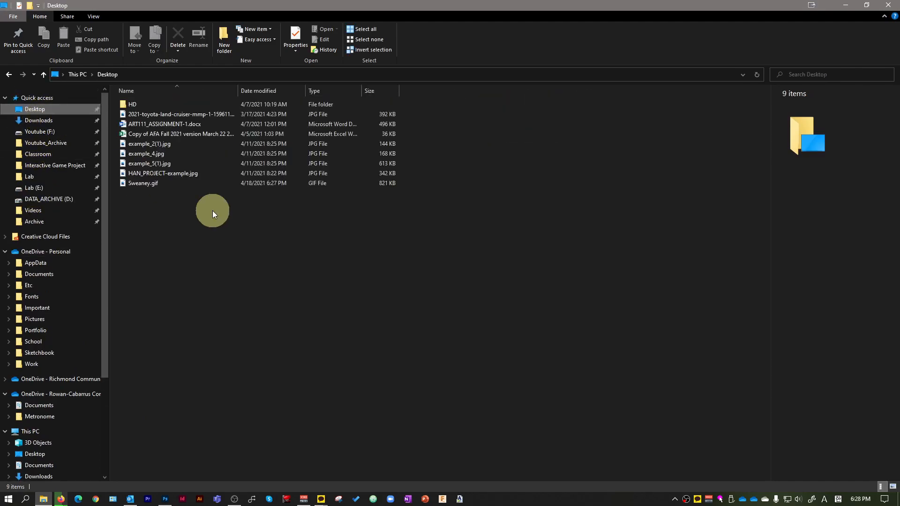
{"action": "double_click", "coordinate": [148, 186]}
{"action": "left_click_drag", "start_coordinate": [0, 166], "coordinate": [398, 159]}
{"action": "double_click", "coordinate": [397, 158]}
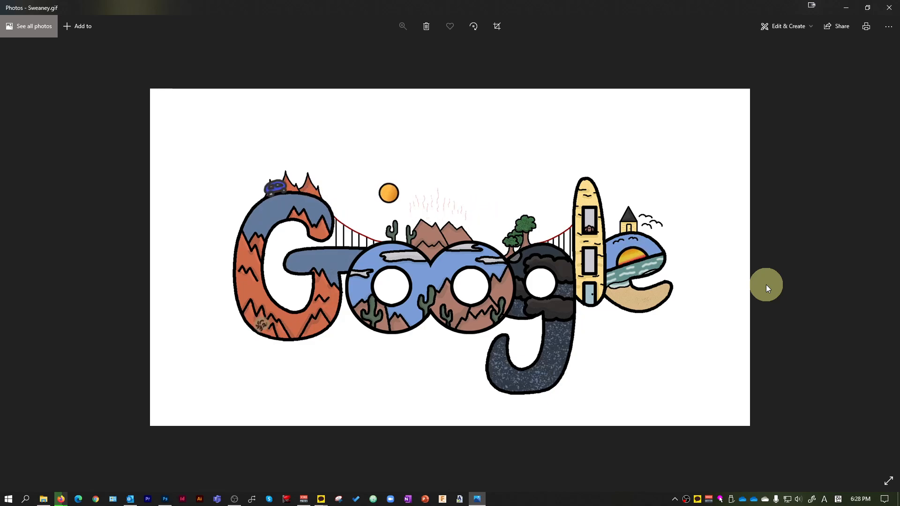
{"action": "left_click", "coordinate": [889, 7]}
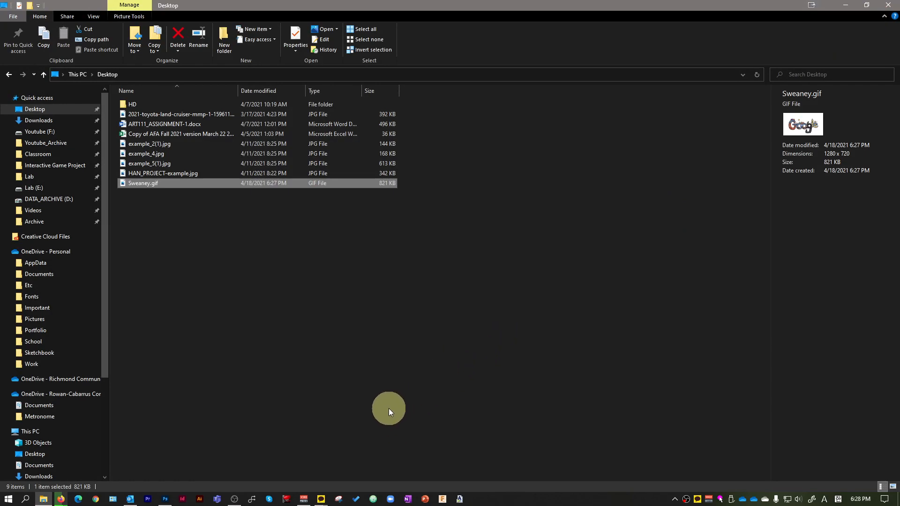
Return to Photoshop and save the doodle's PSD document.
{"action": "left_click", "coordinate": [163, 501]}
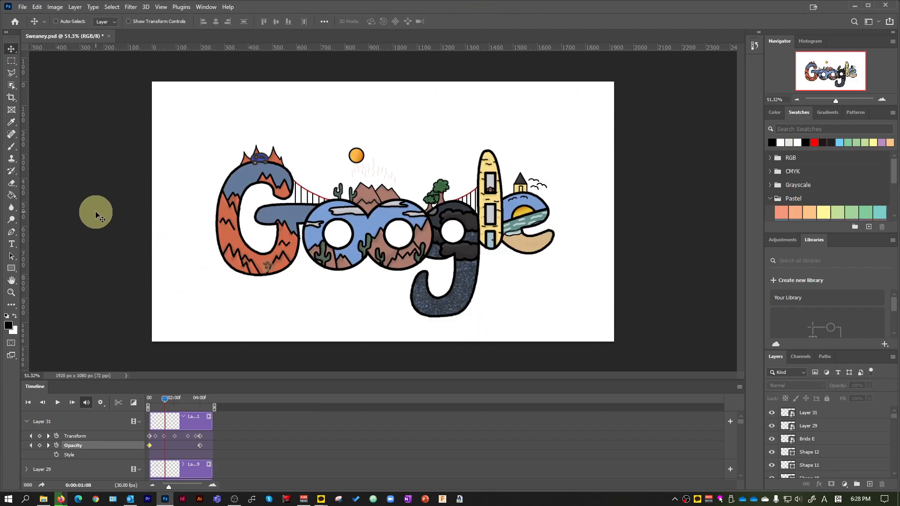
{"action": "key", "text": "ctrl+s"}
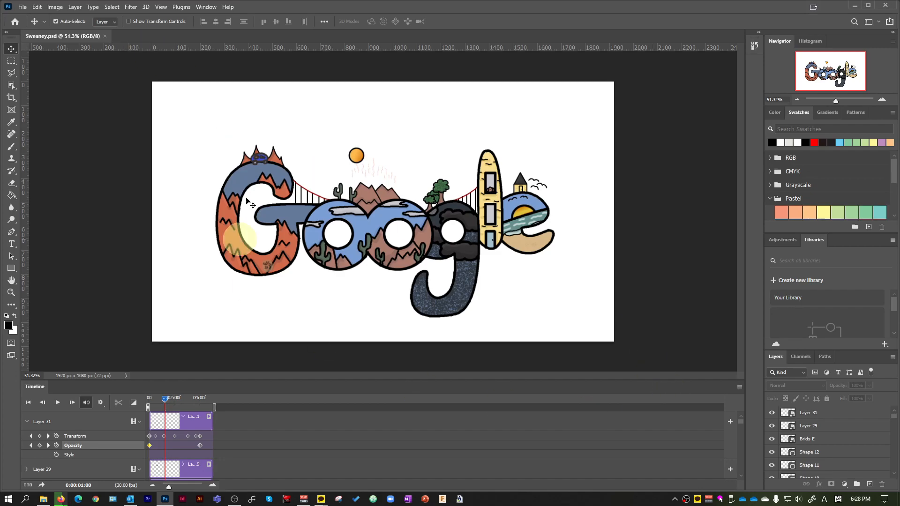
{"action": "mouse_move", "coordinate": [136, 494]}
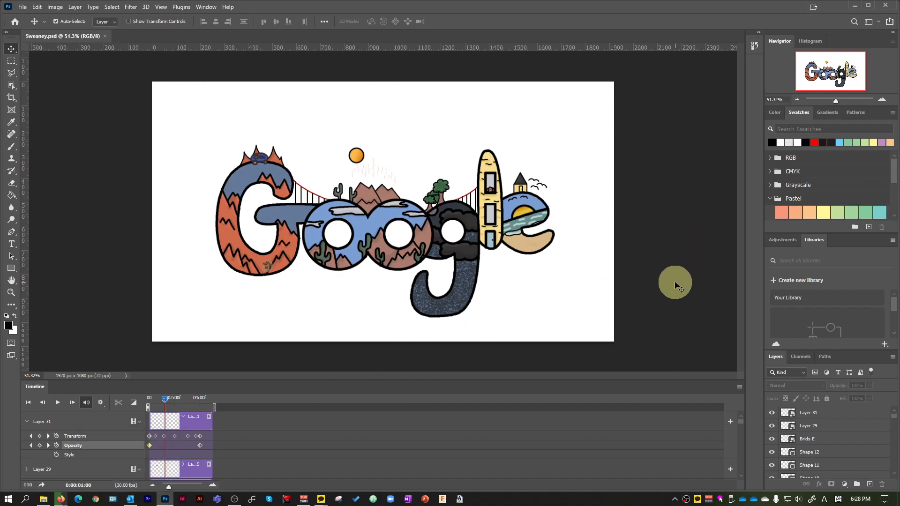